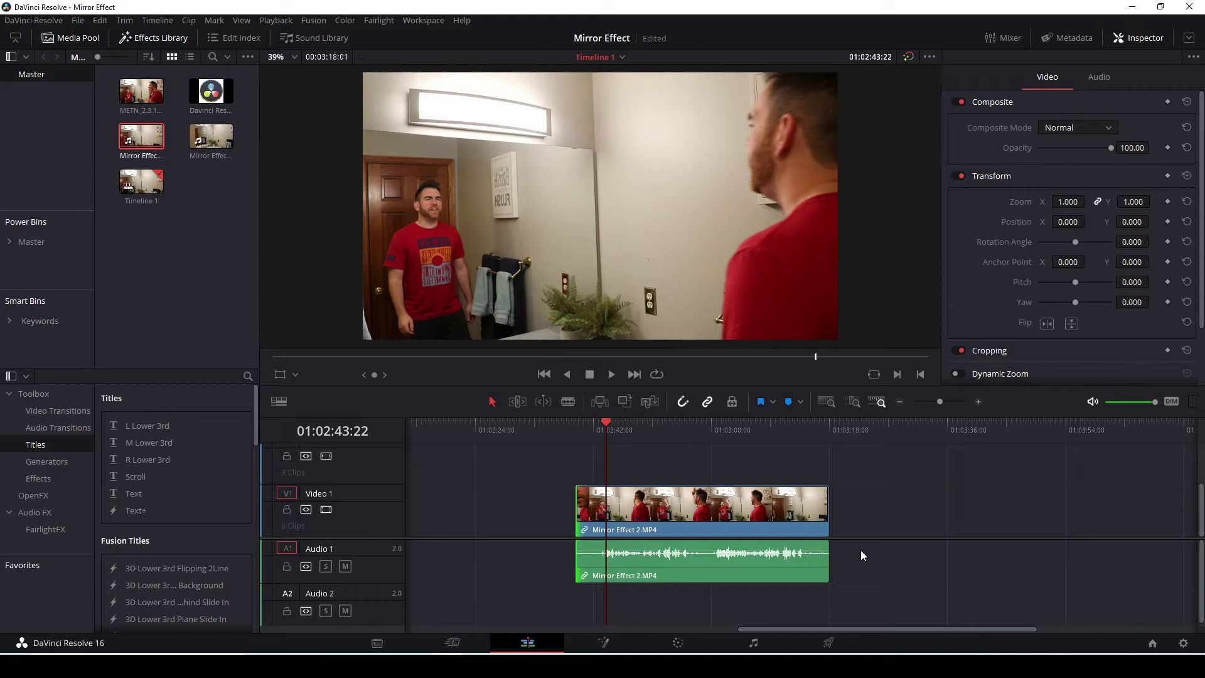
# Find the empty-room moment between the two takes and split the Mirror Effect 2.MP4 clip at 01:02:58:21
pyautogui.moveTo(606, 426); pyautogui.dragTo(751, 425)
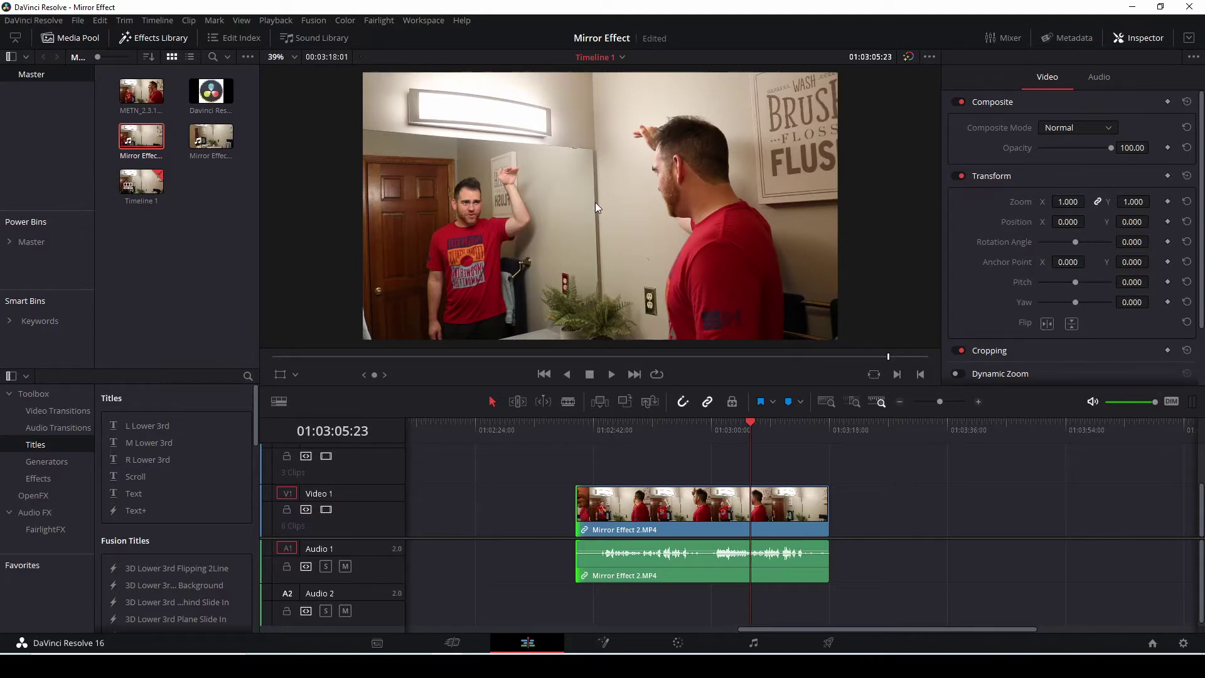
pyautogui.scroll(-2, 595, 254)
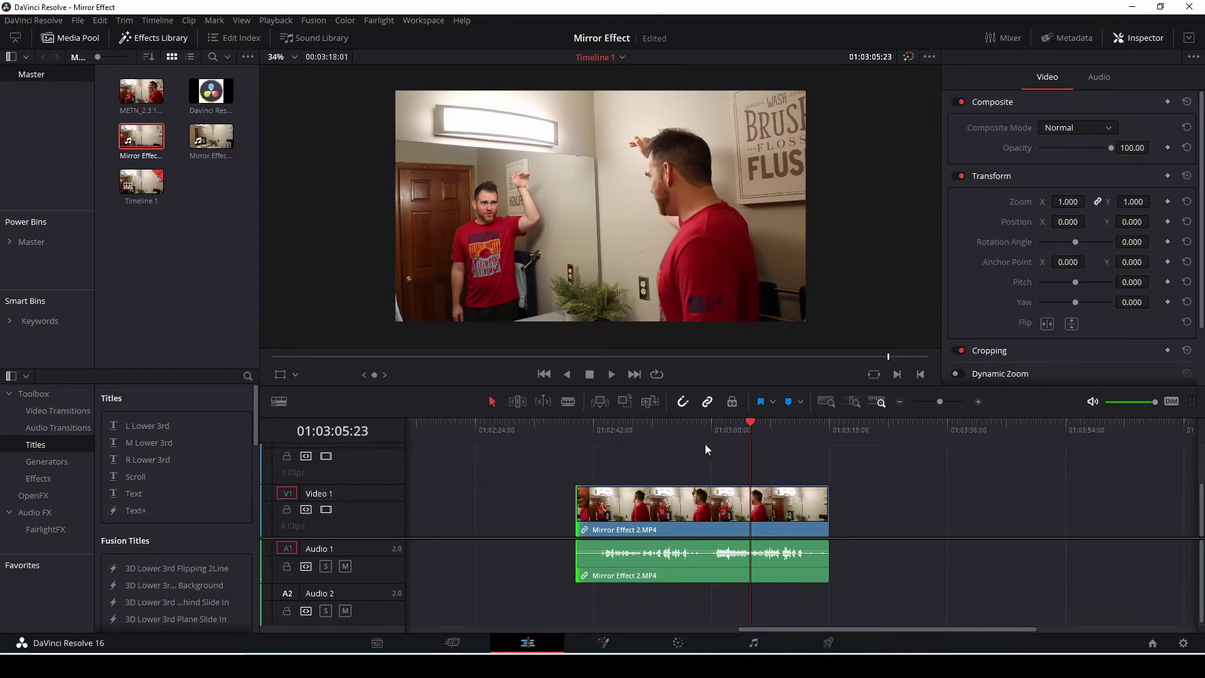
pyautogui.moveTo(752, 427)
pyautogui.mouseDown()
pyautogui.moveTo(726, 424)
pyautogui.moveTo(758, 427)
pyautogui.mouseUp()
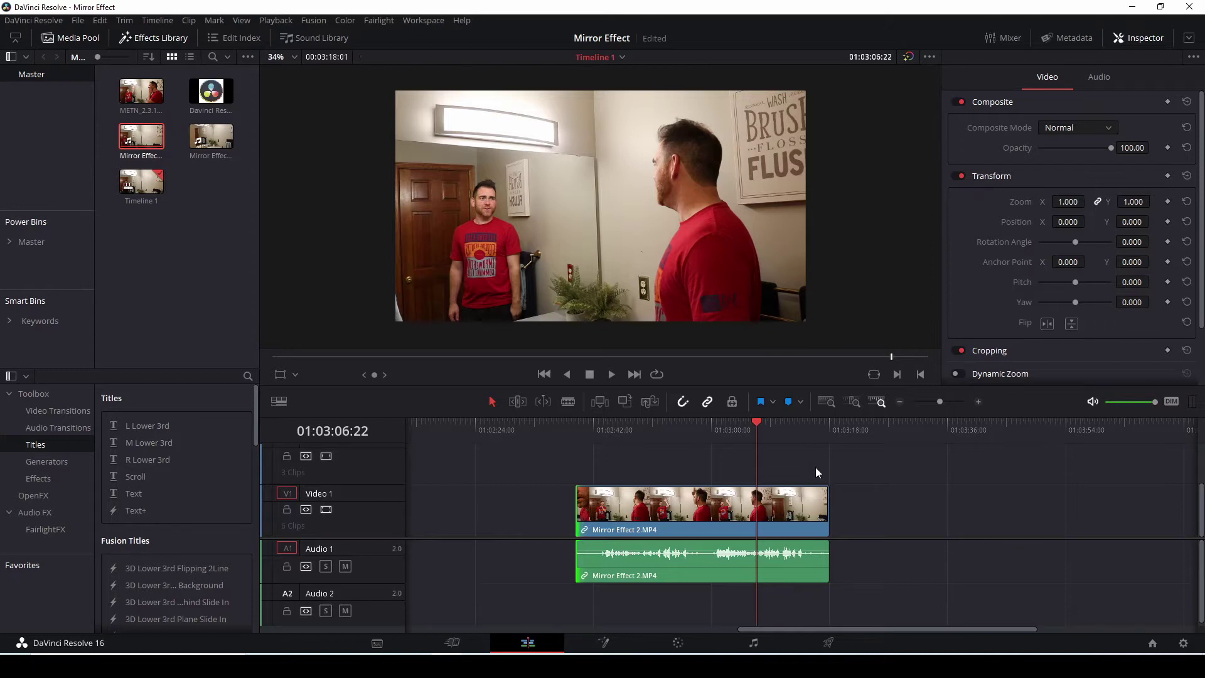
pyautogui.moveTo(756, 420); pyautogui.dragTo(747, 422)
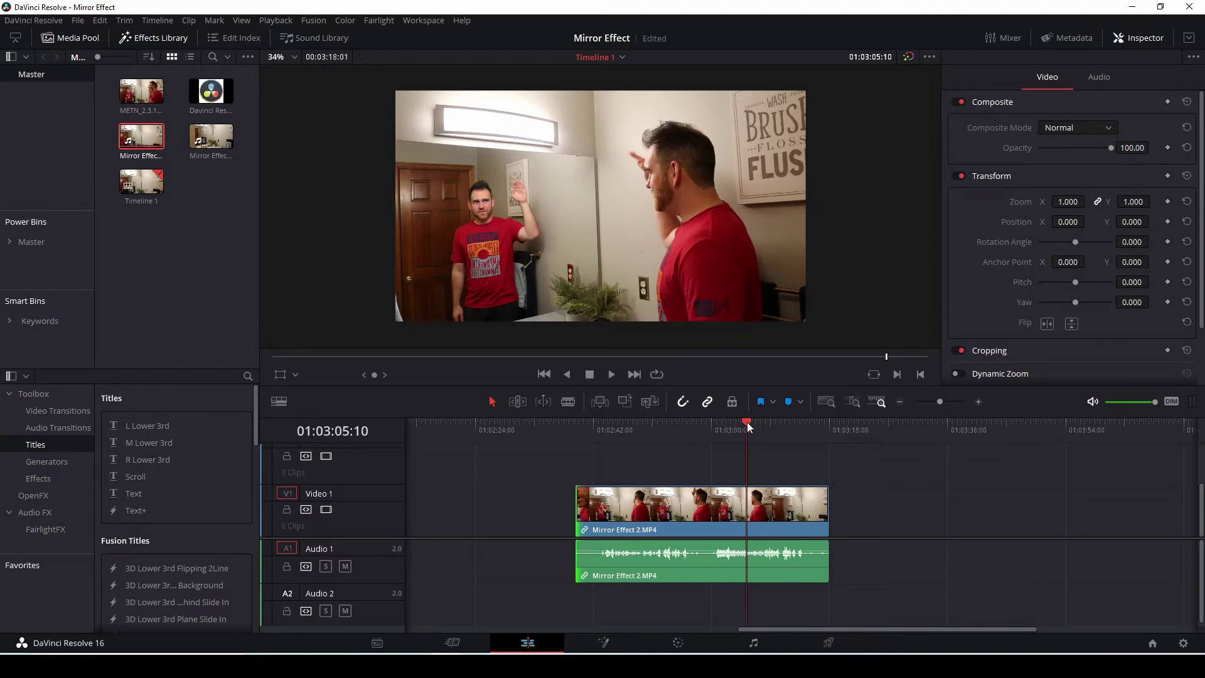
pyautogui.moveTo(693, 436)
pyautogui.mouseDown()
pyautogui.moveTo(635, 432)
pyautogui.moveTo(704, 436)
pyautogui.mouseUp()
pyautogui.press('b')
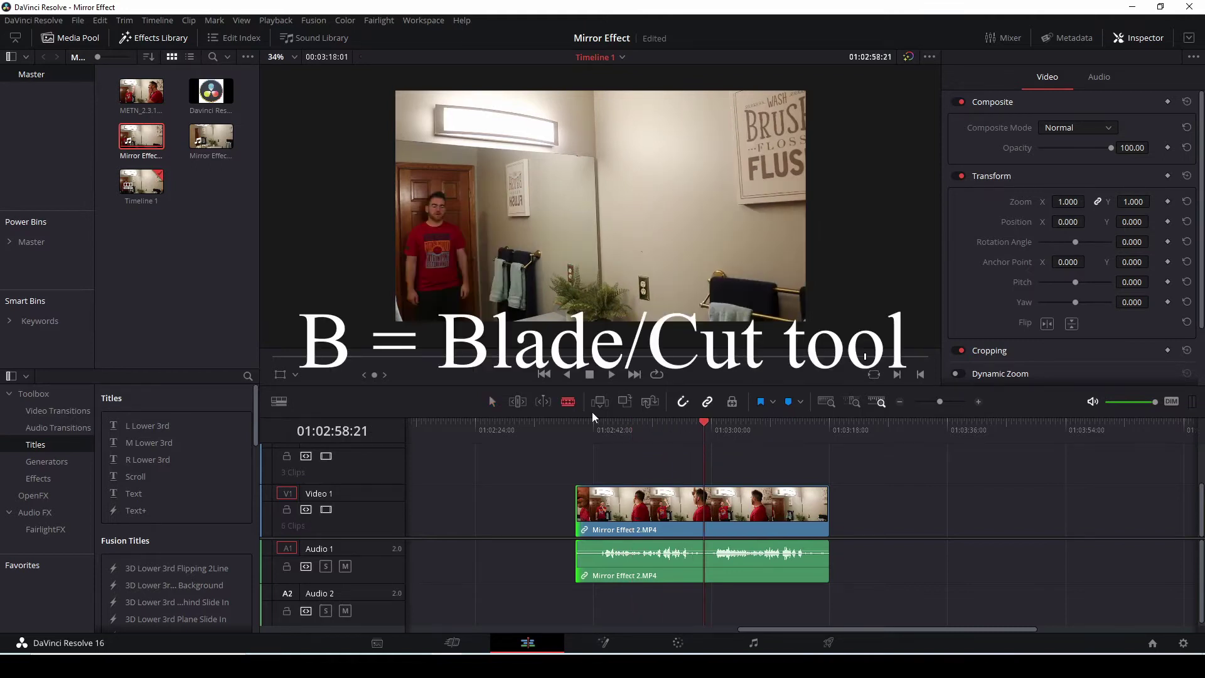
pyautogui.click(709, 500)
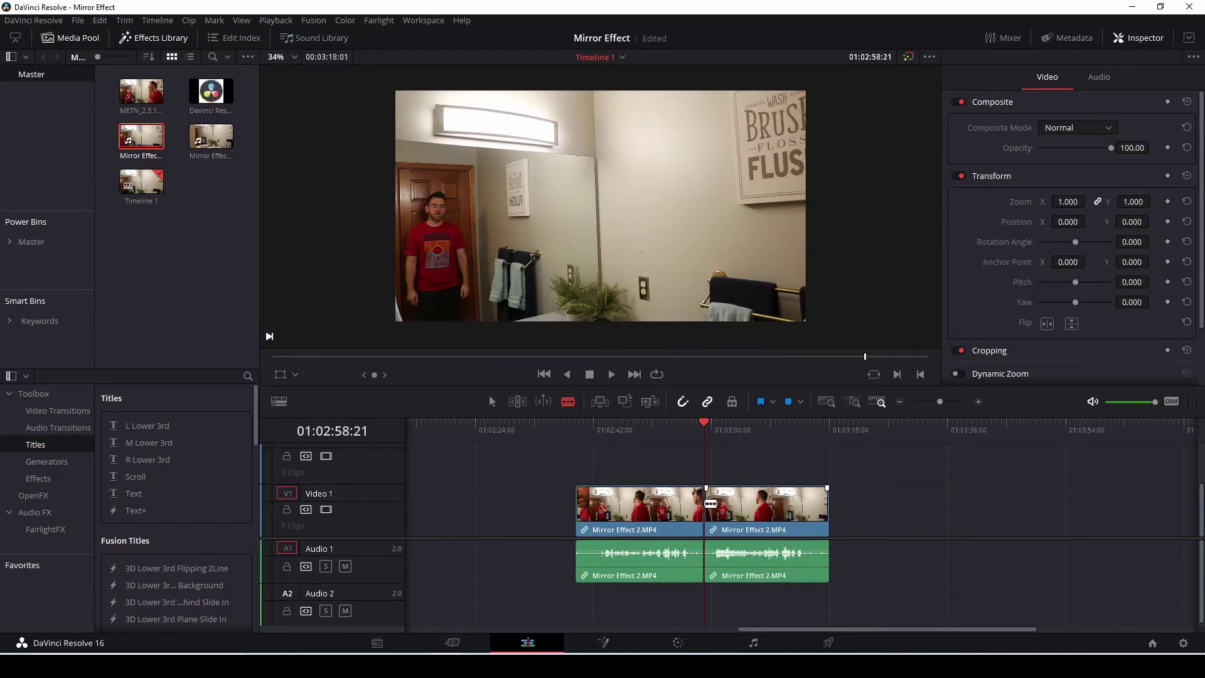
pyautogui.press('a')
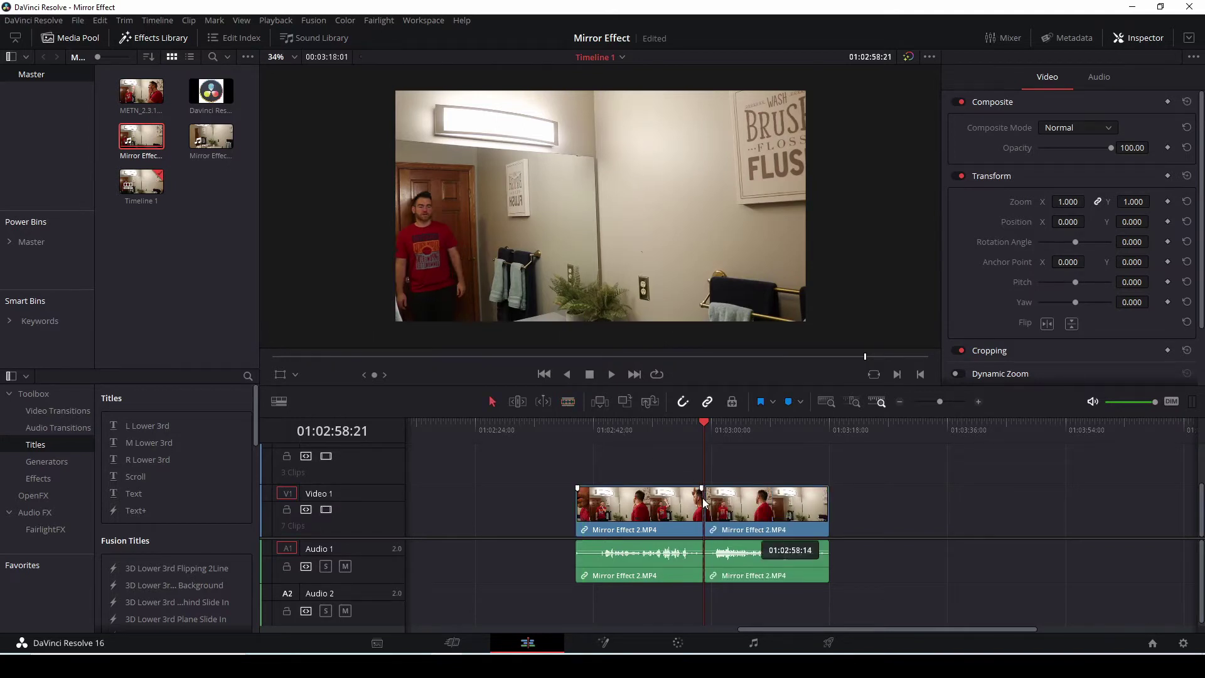
# Move the second half of the split clip onto the track above the first half, starting at about 01:02:41:14
pyautogui.moveTo(764, 513); pyautogui.dragTo(651, 469)
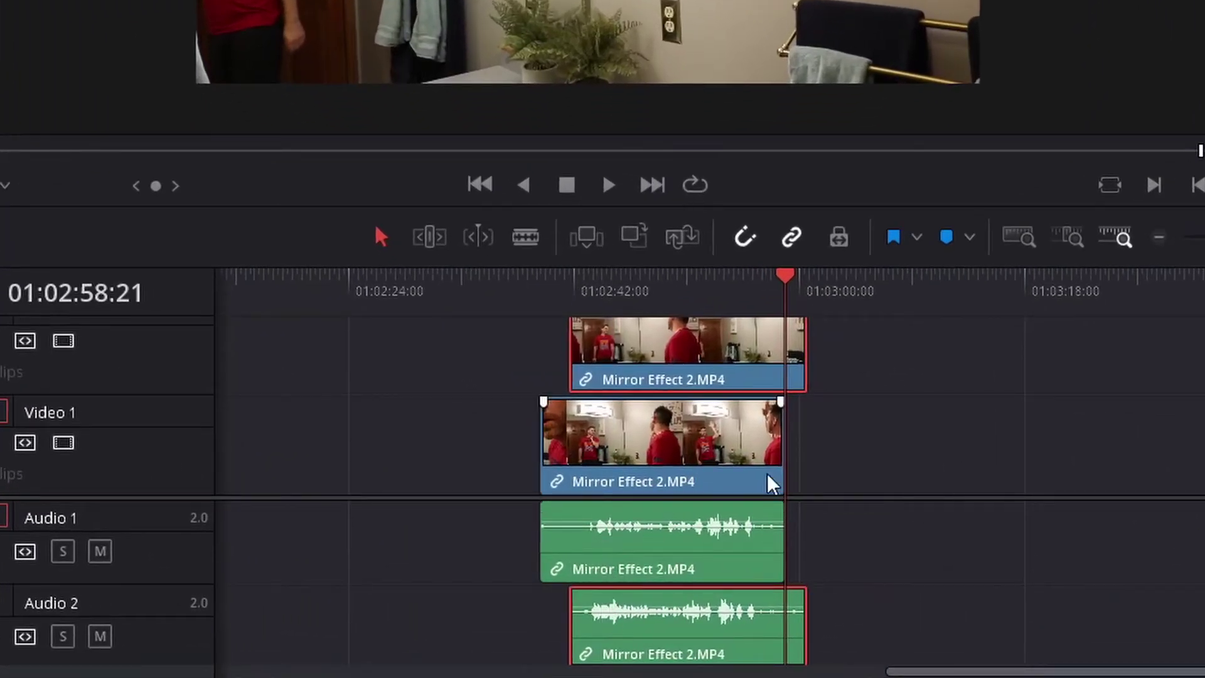
pyautogui.click(590, 289)
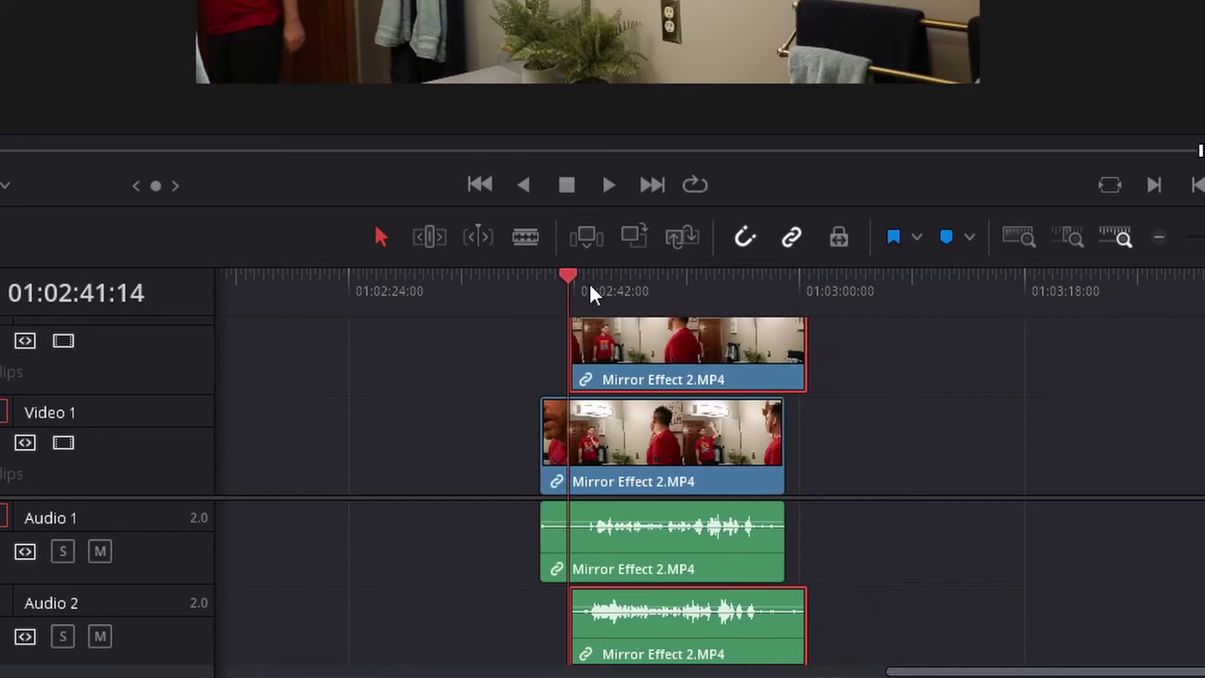
pyautogui.moveTo(576, 276); pyautogui.dragTo(612, 283)
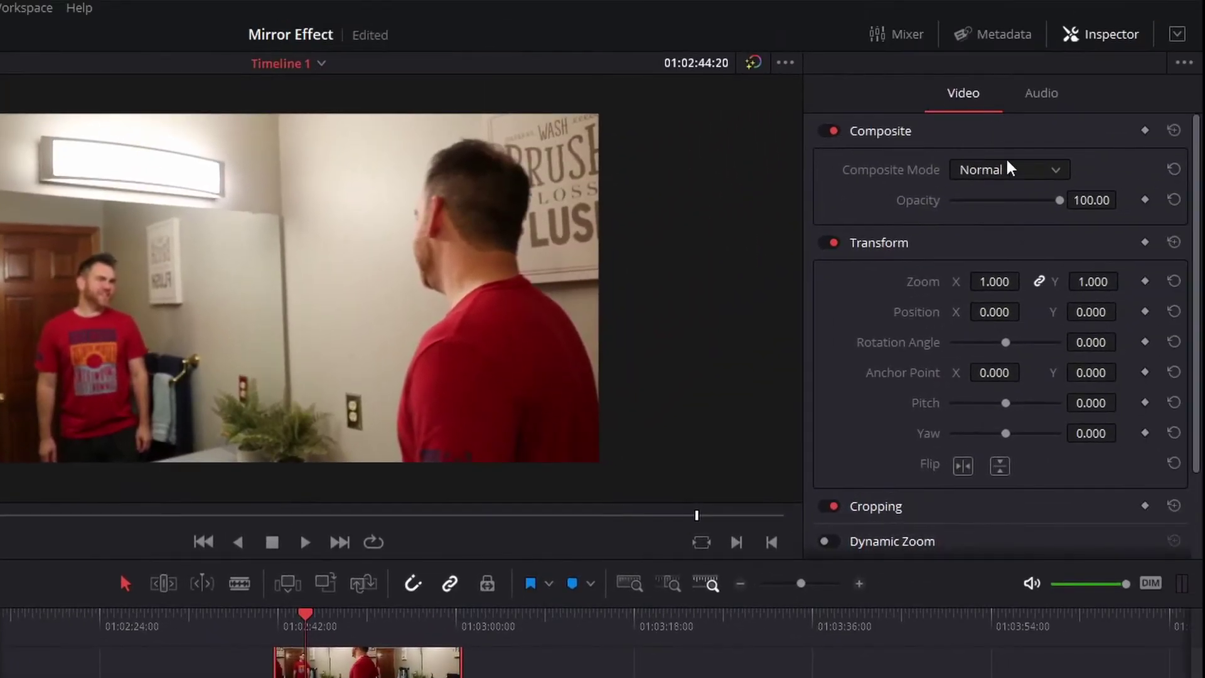
# Temporarily lower the upper clip's opacity to 64.35 to compare both takes through 01:02:52:14, and restore it to 100
pyautogui.click(1105, 39)
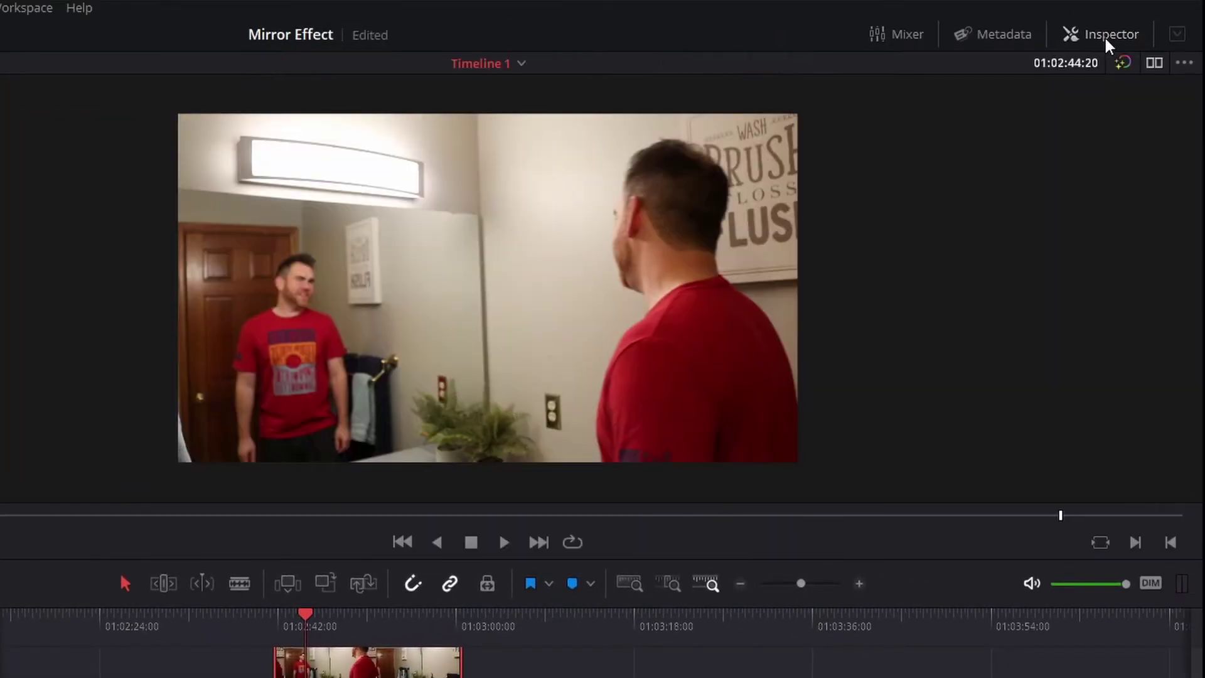
pyautogui.click(1104, 36)
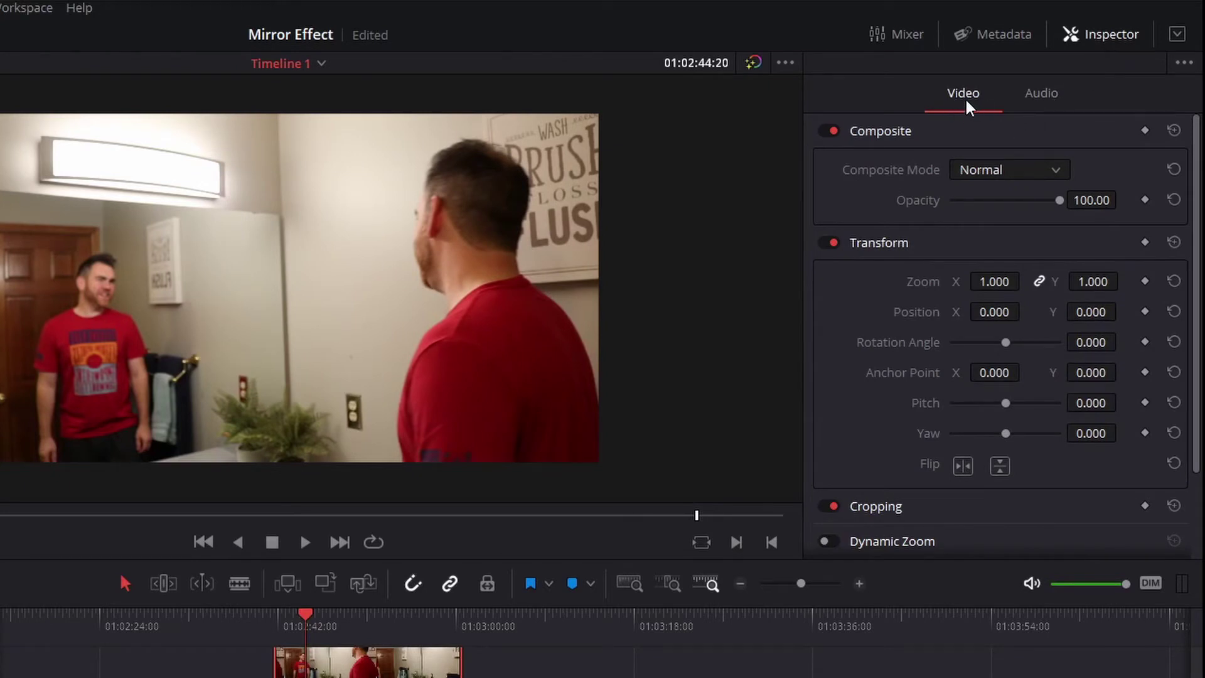
pyautogui.moveTo(1059, 199); pyautogui.dragTo(1019, 200)
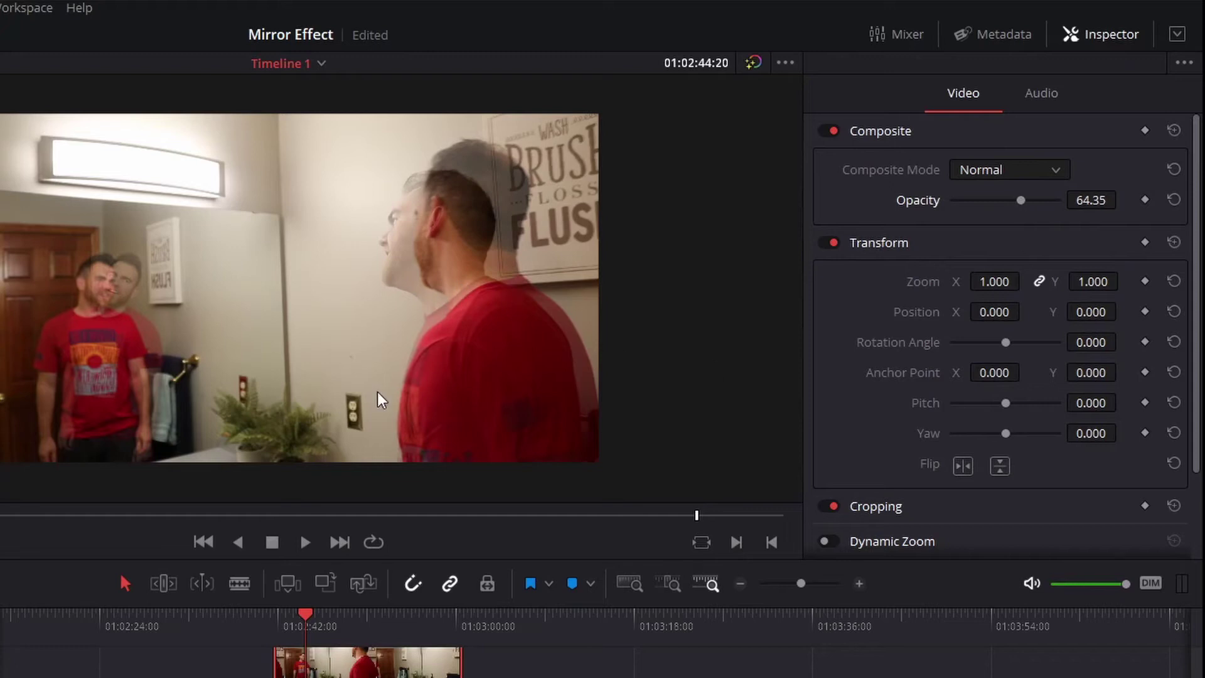
pyautogui.moveTo(302, 613); pyautogui.dragTo(336, 616)
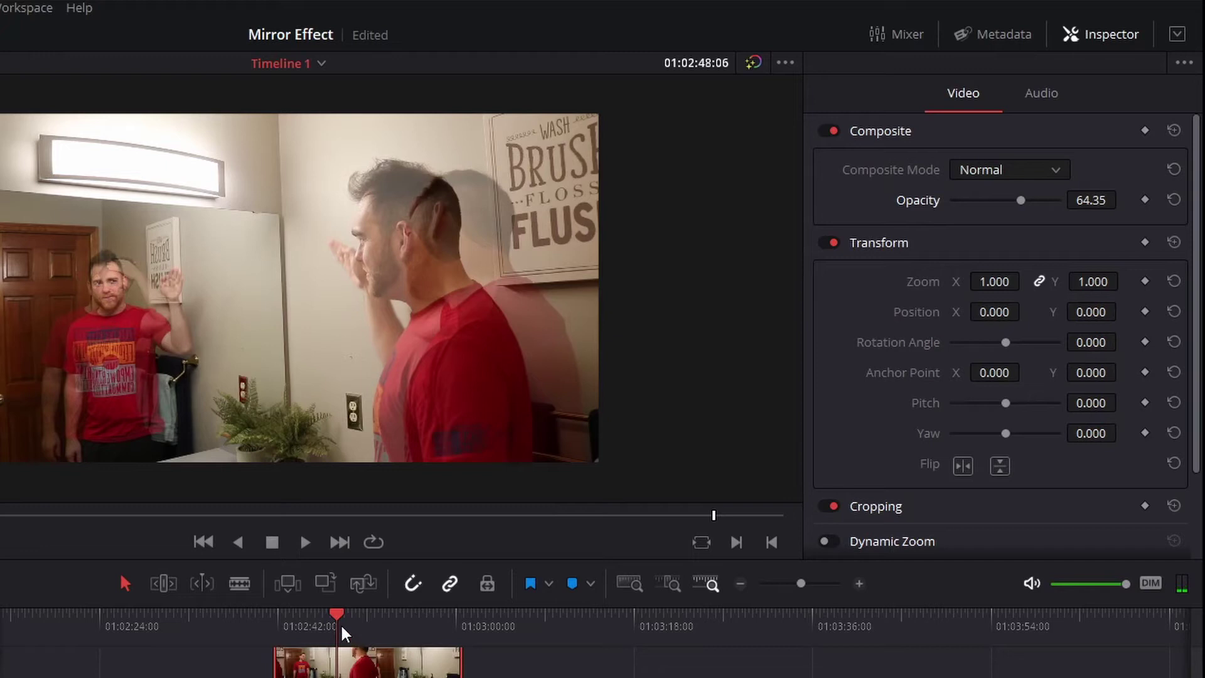
pyautogui.moveTo(337, 615); pyautogui.dragTo(424, 622)
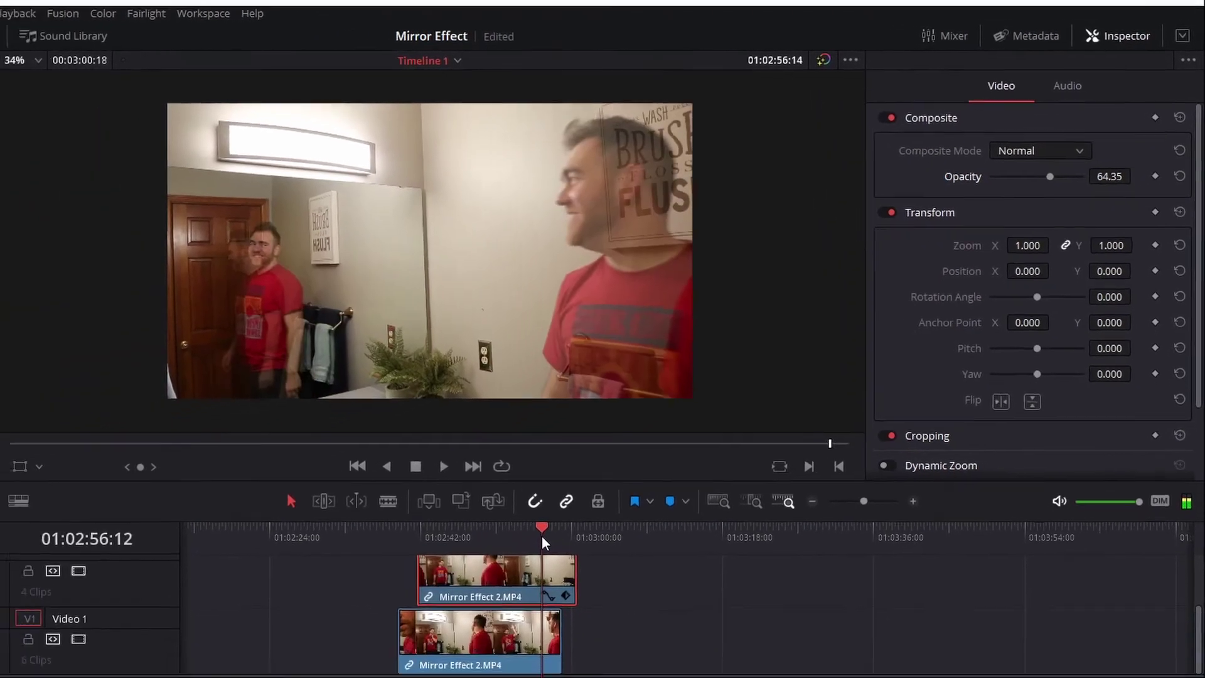
pyautogui.moveTo(541, 536); pyautogui.dragTo(524, 538)
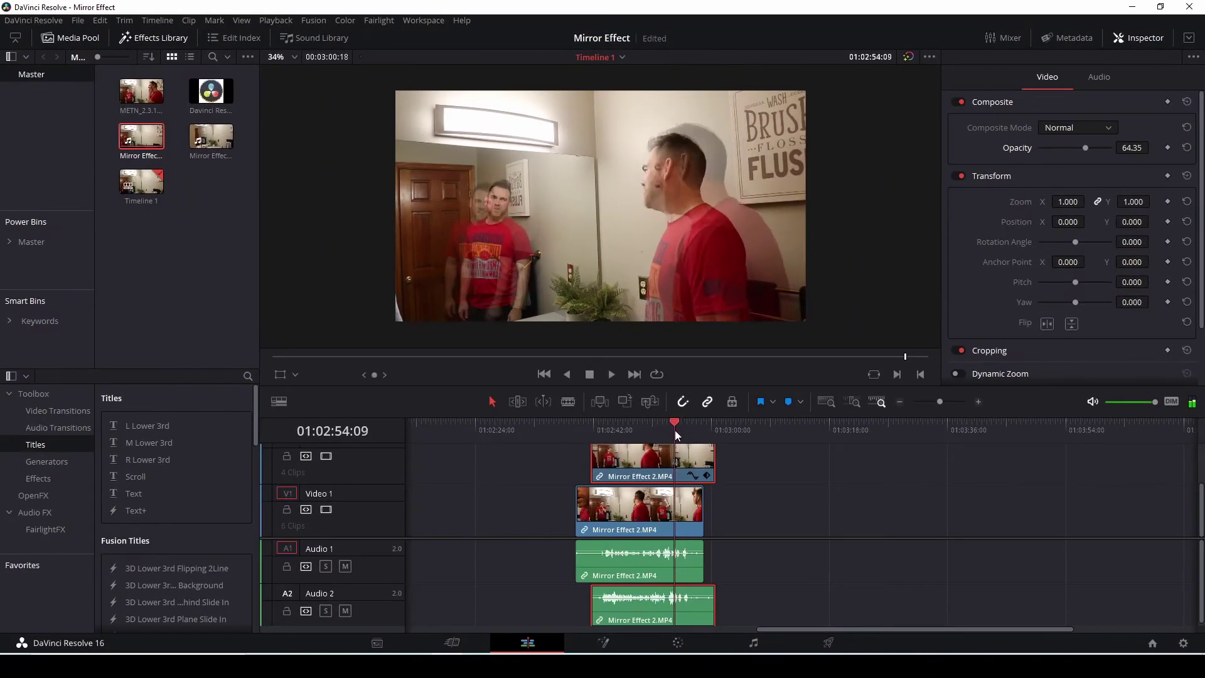
pyautogui.moveTo(676, 431); pyautogui.dragTo(662, 431)
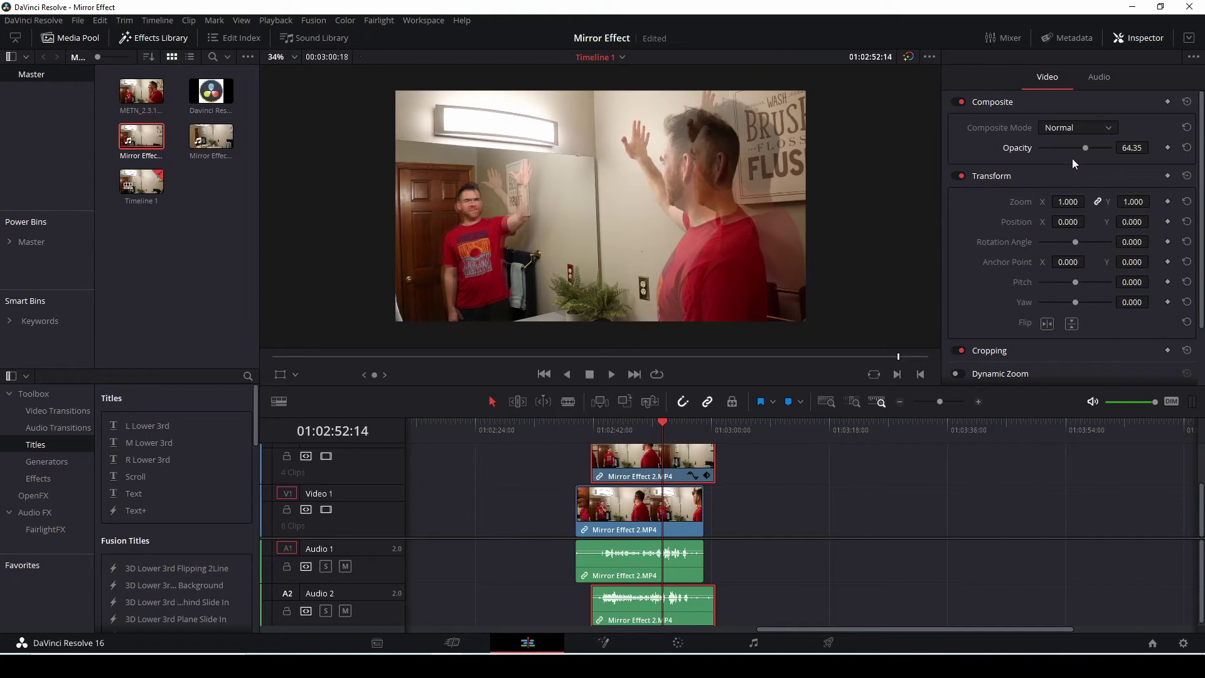
pyautogui.moveTo(1086, 148); pyautogui.dragTo(1122, 145)
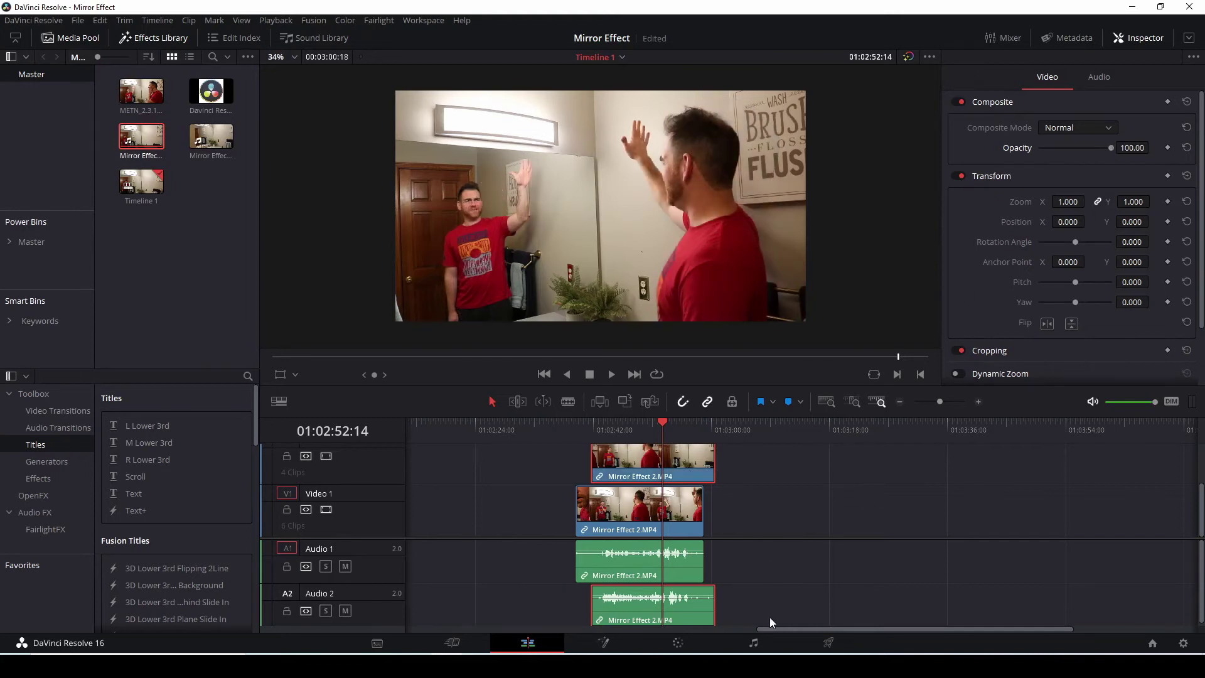
# On the Color page, add an alpha output to the upper clip's node graph and connect node 01 to it
pyautogui.click(676, 644)
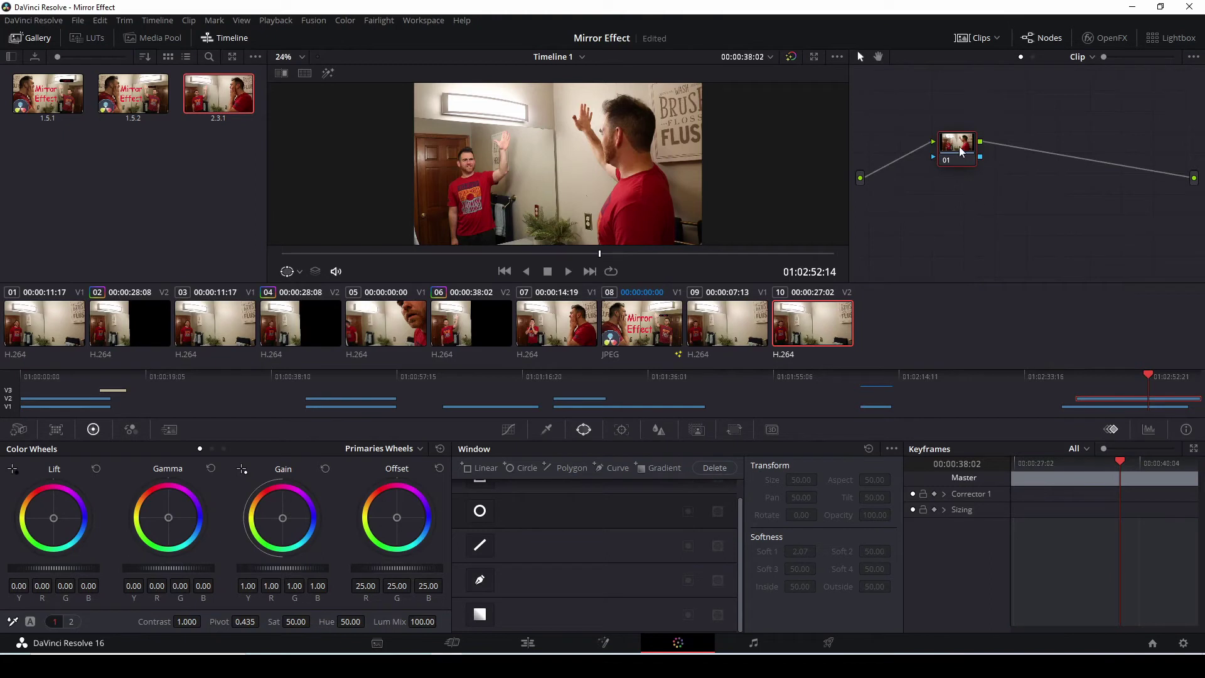
pyautogui.moveTo(961, 151); pyautogui.dragTo(939, 148)
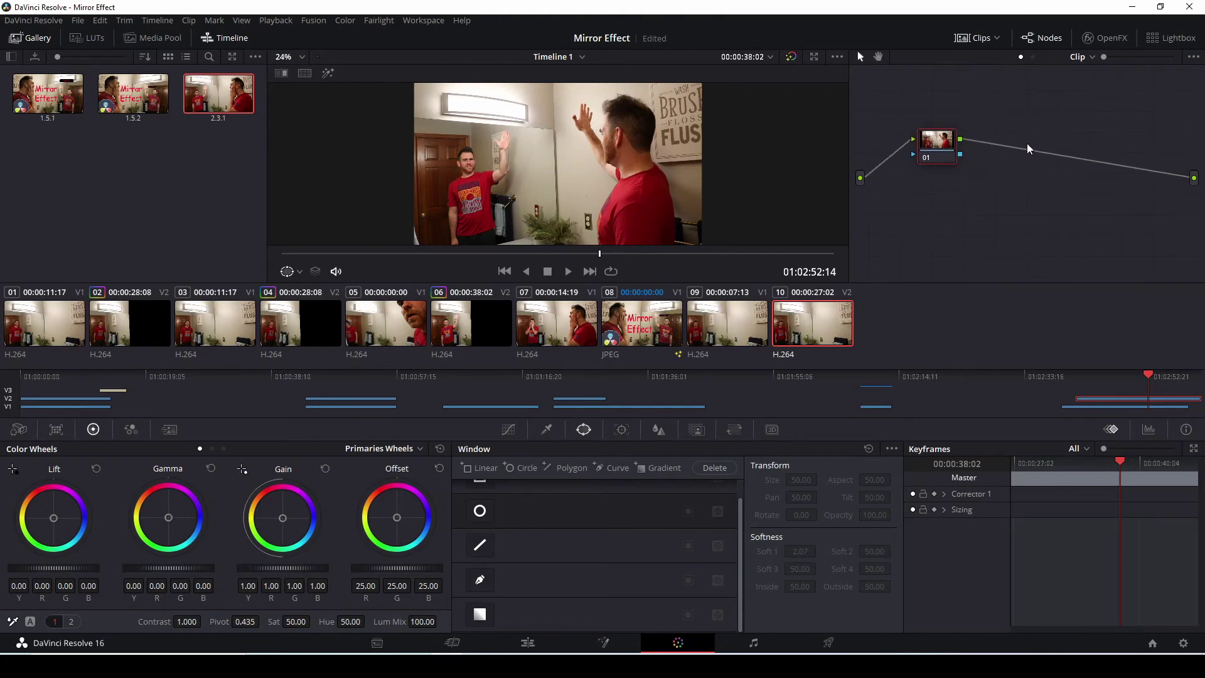
pyautogui.moveTo(940, 146); pyautogui.dragTo(952, 147)
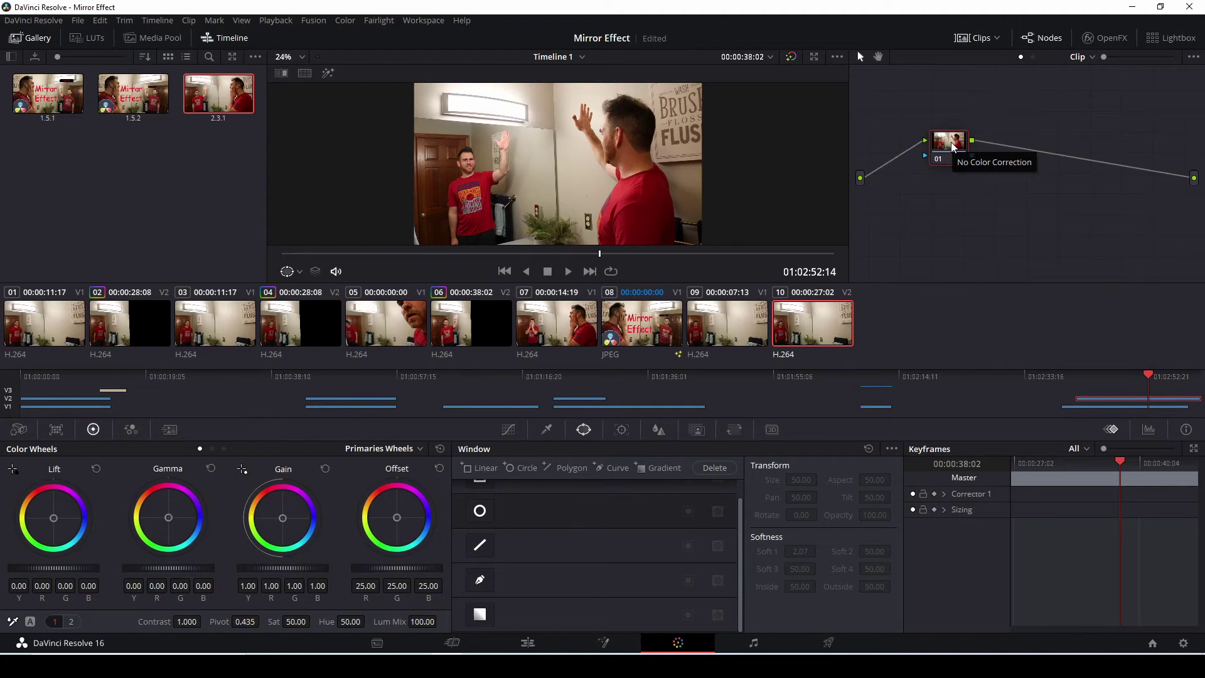
pyautogui.scroll(-2, 589, 182)
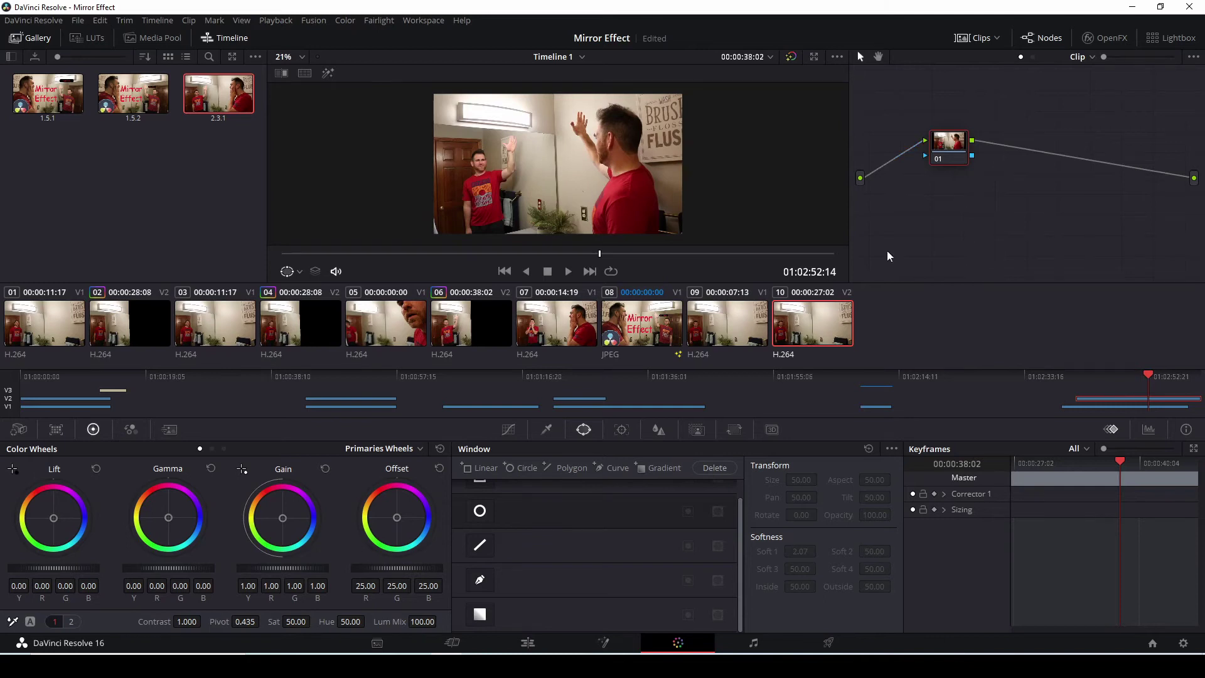
pyautogui.moveTo(952, 161); pyautogui.dragTo(959, 217)
pyautogui.hotkey('ctrl', 'z')
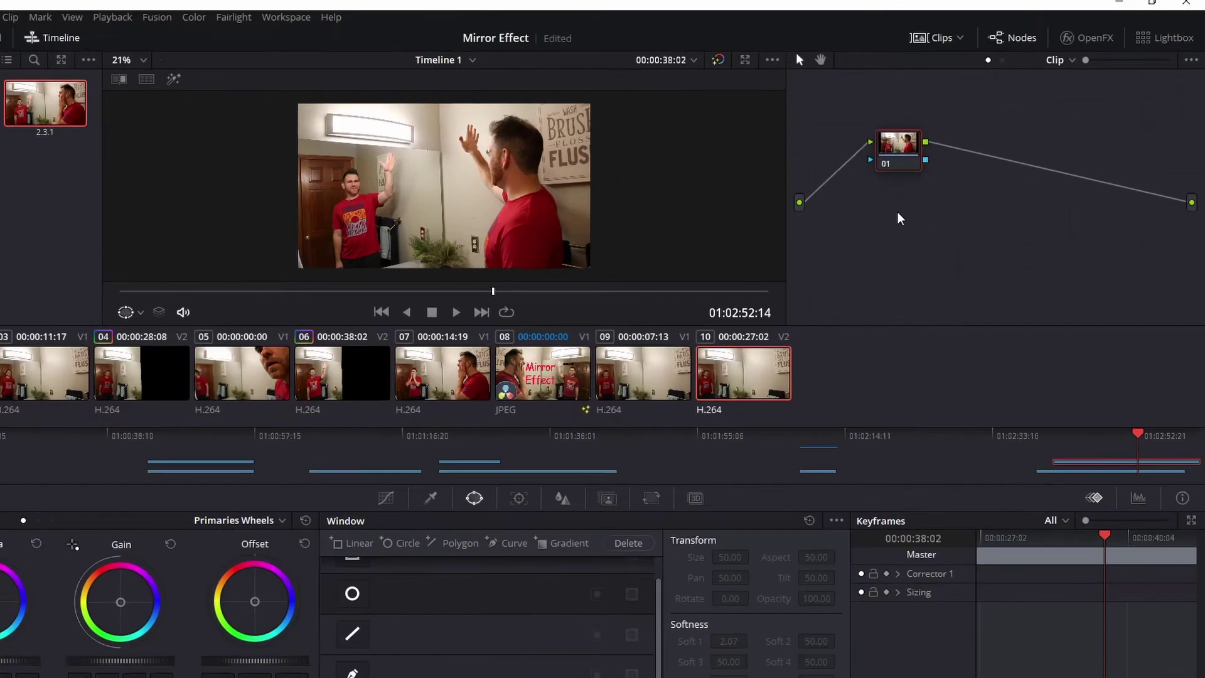
pyautogui.rightClick(943, 186)
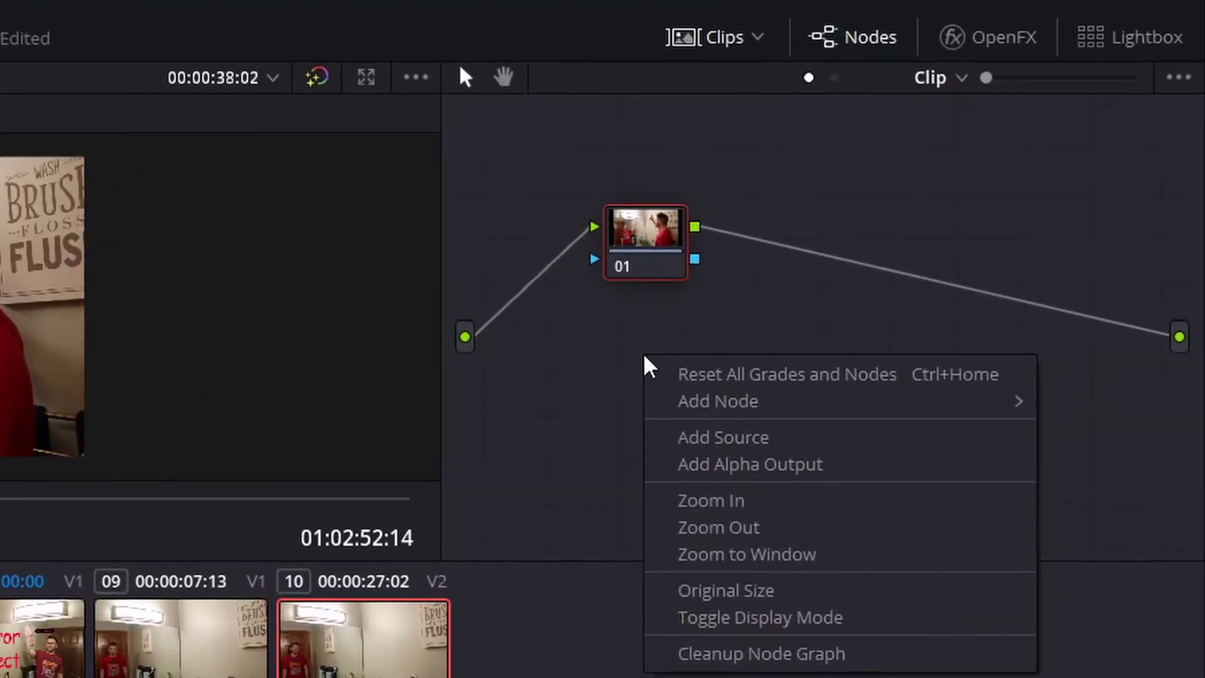
pyautogui.click(801, 469)
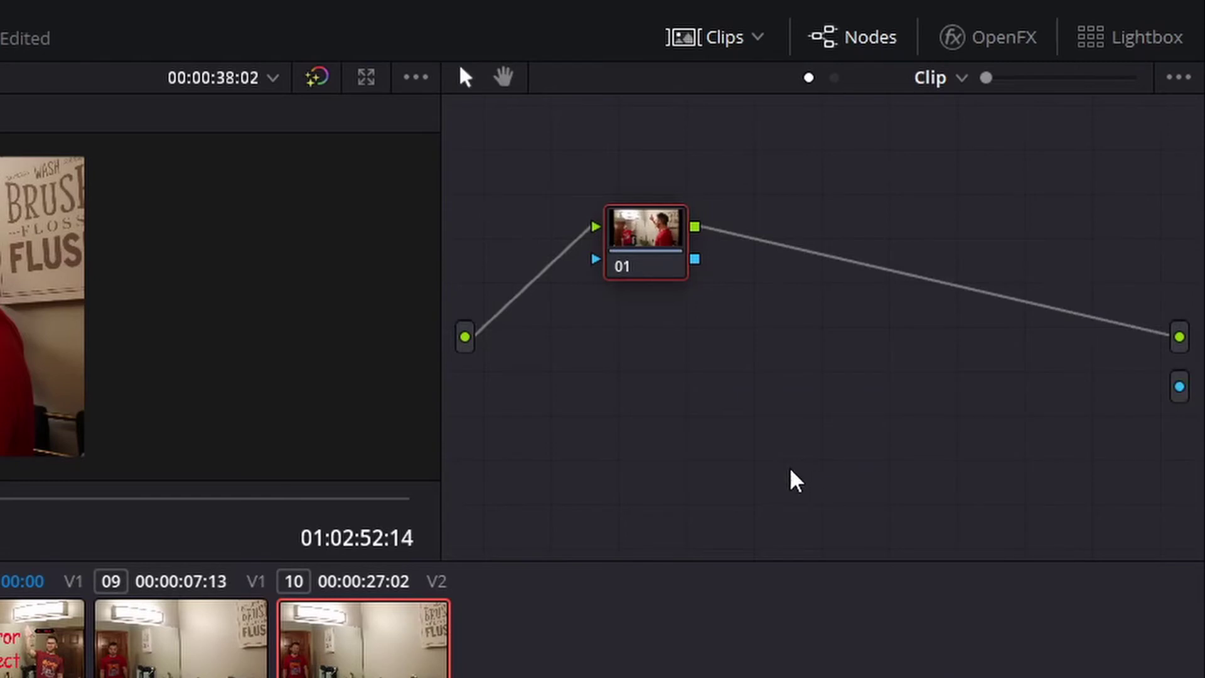
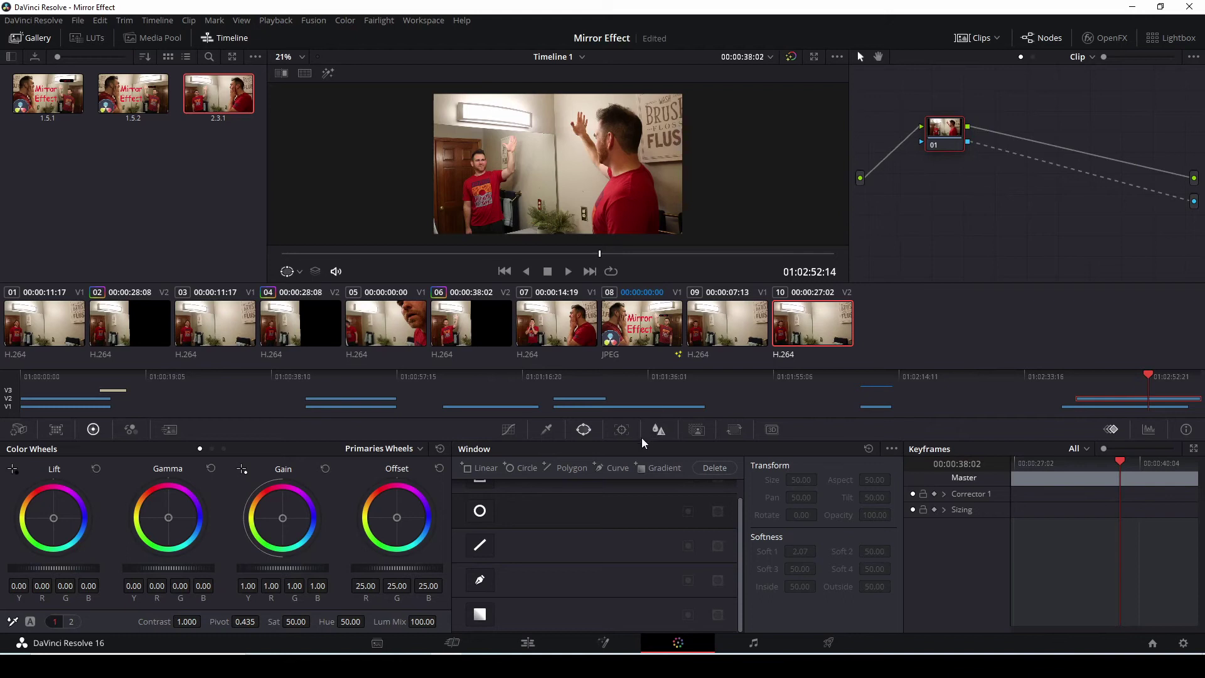
# Draw a closed four-point curve window along the mirror's edge, enclosing the real person's half of the frame
pyautogui.click(516, 432)
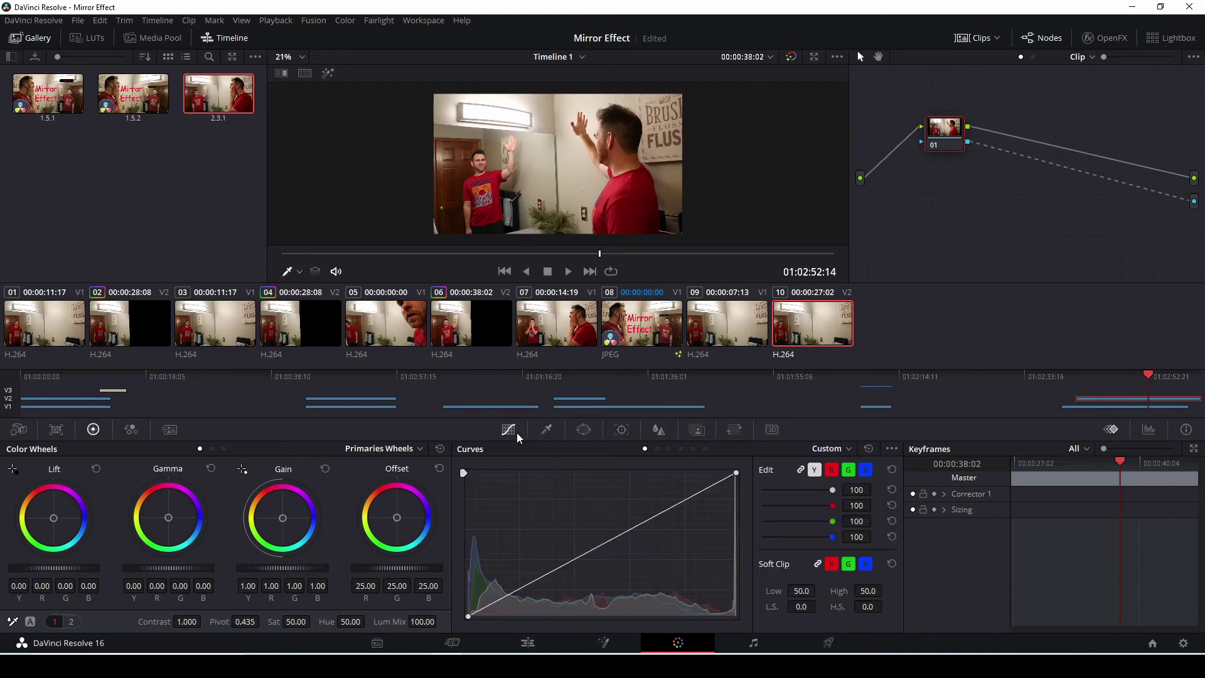
pyautogui.click(546, 430)
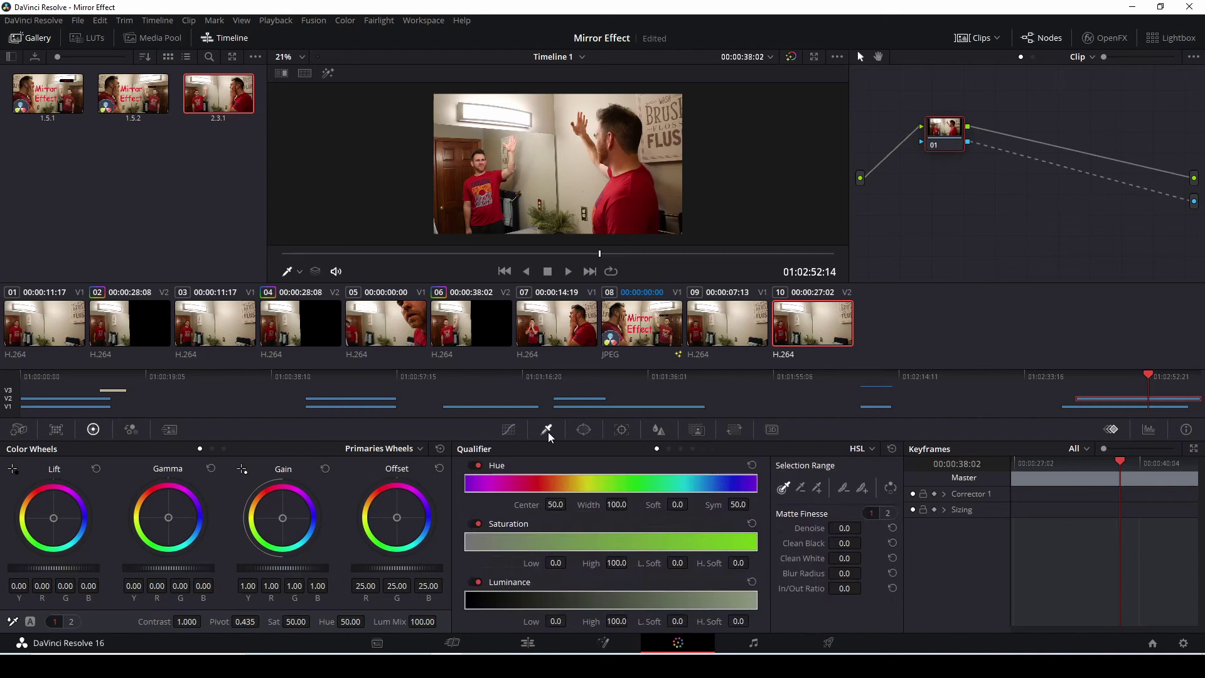
pyautogui.click(583, 430)
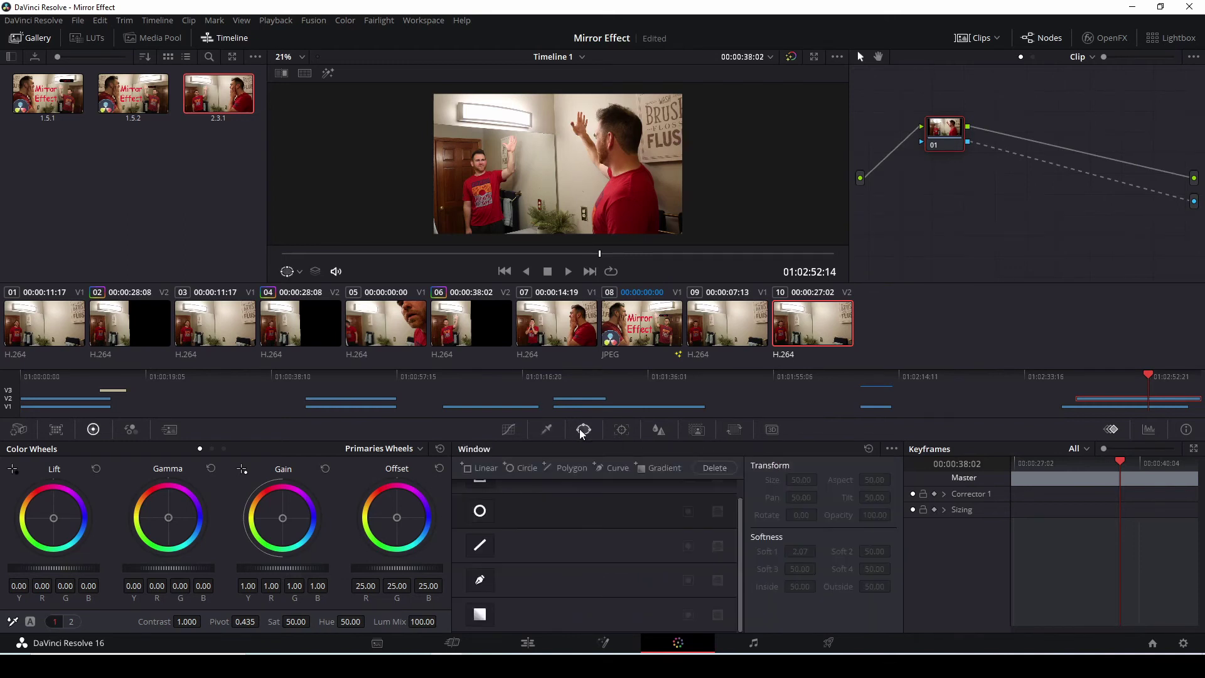
pyautogui.click(488, 583)
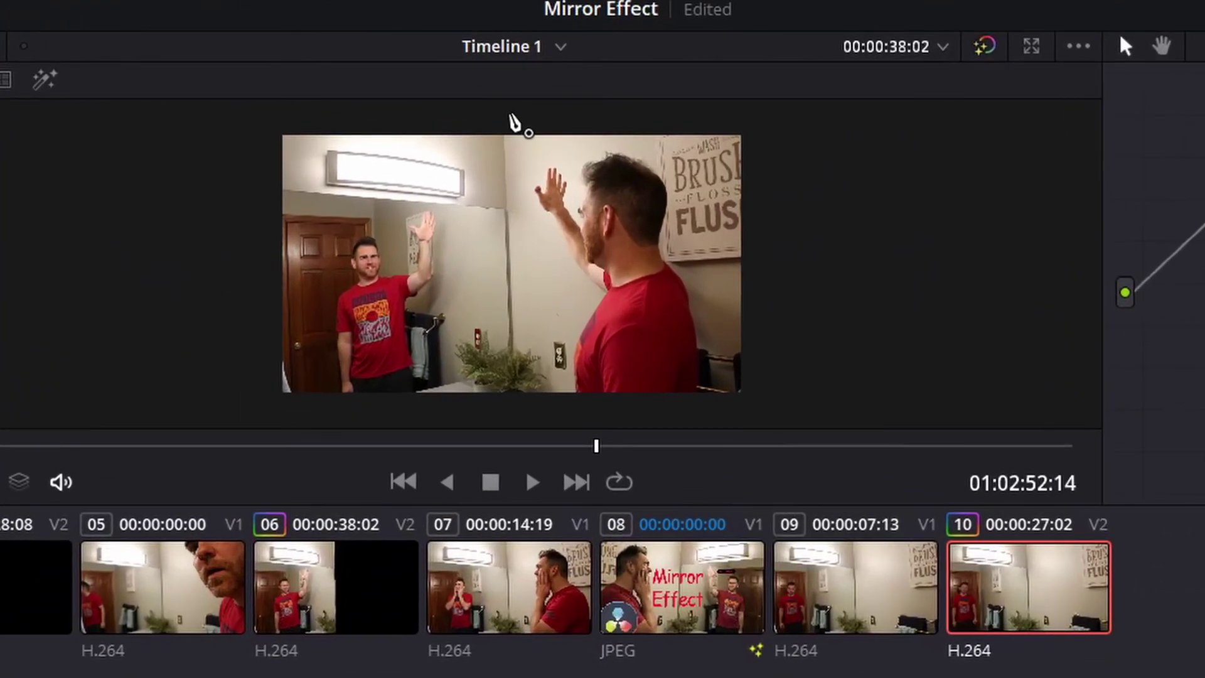
pyautogui.click(512, 109)
pyautogui.click(517, 409)
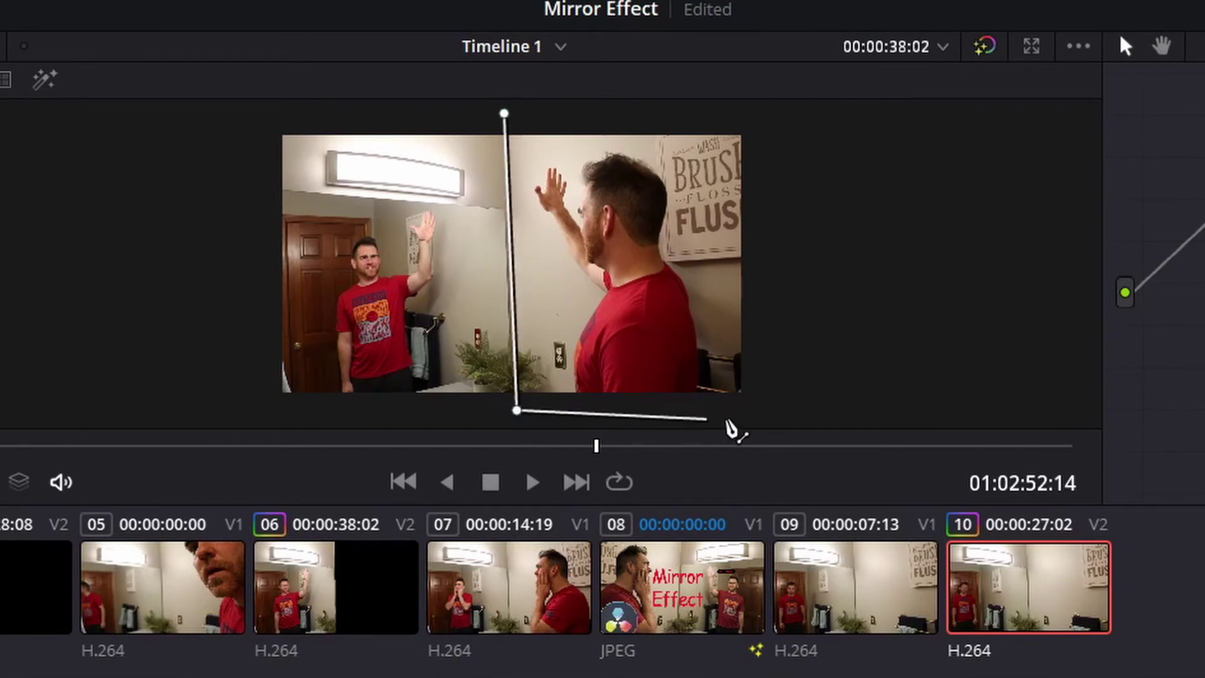
pyautogui.click(805, 408)
pyautogui.click(785, 114)
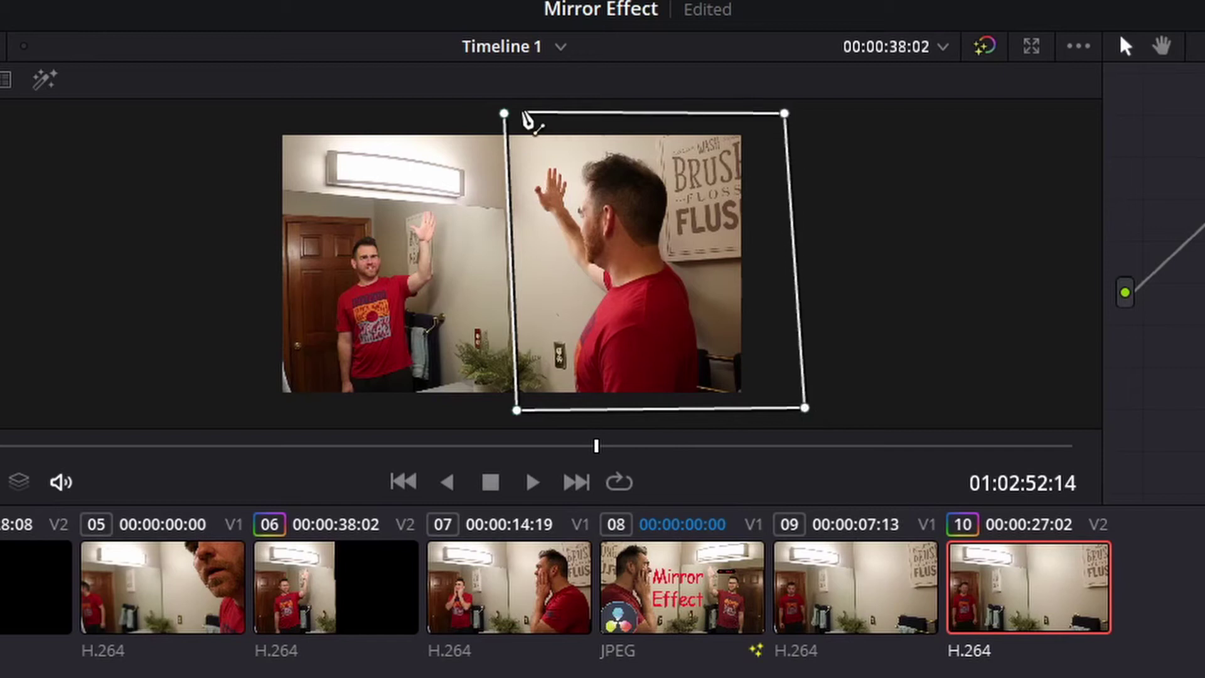
pyautogui.click(505, 114)
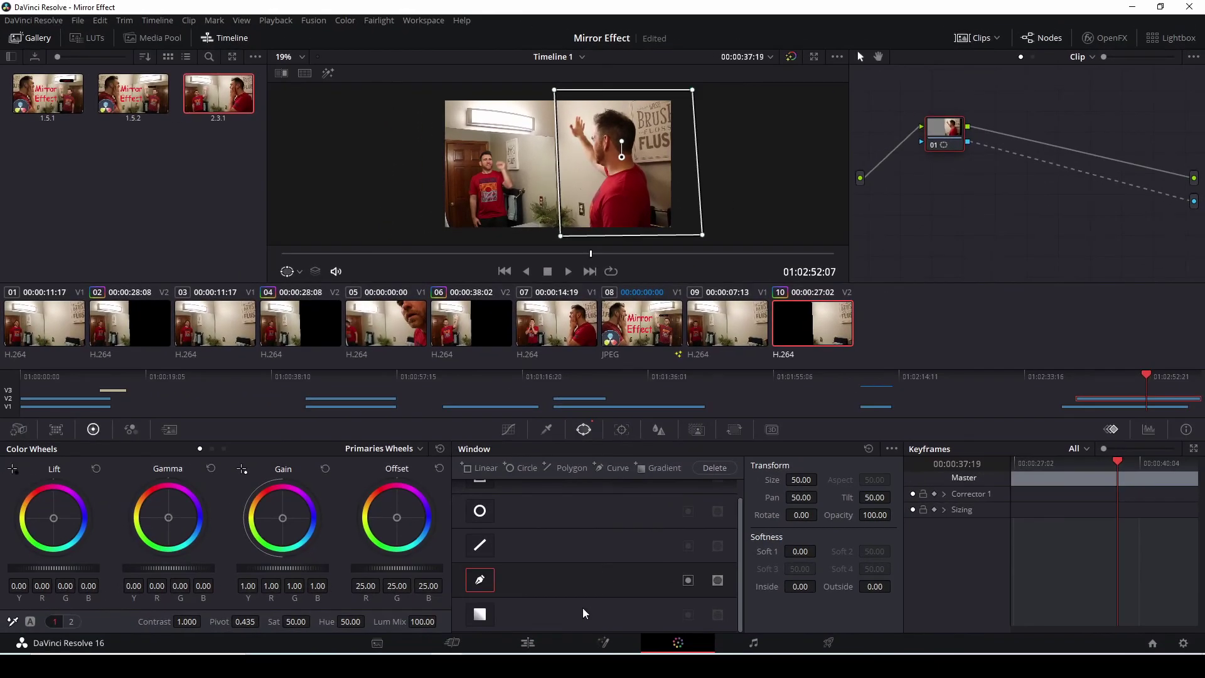
# Back on the Edit page, trim the start of the Video 1 clip to the upper clip's start at 01:02:41:14 and play the composite
pyautogui.click(530, 643)
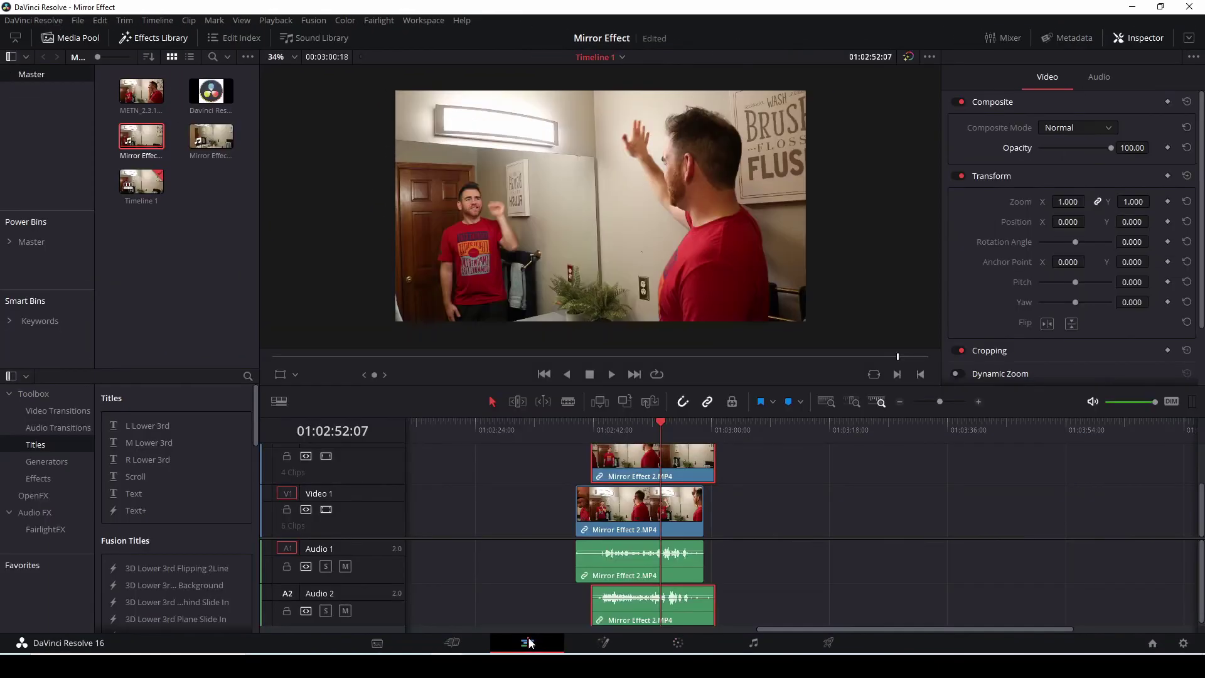
pyautogui.click(590, 427)
pyautogui.click(578, 496)
pyautogui.moveTo(578, 496); pyautogui.dragTo(585, 497)
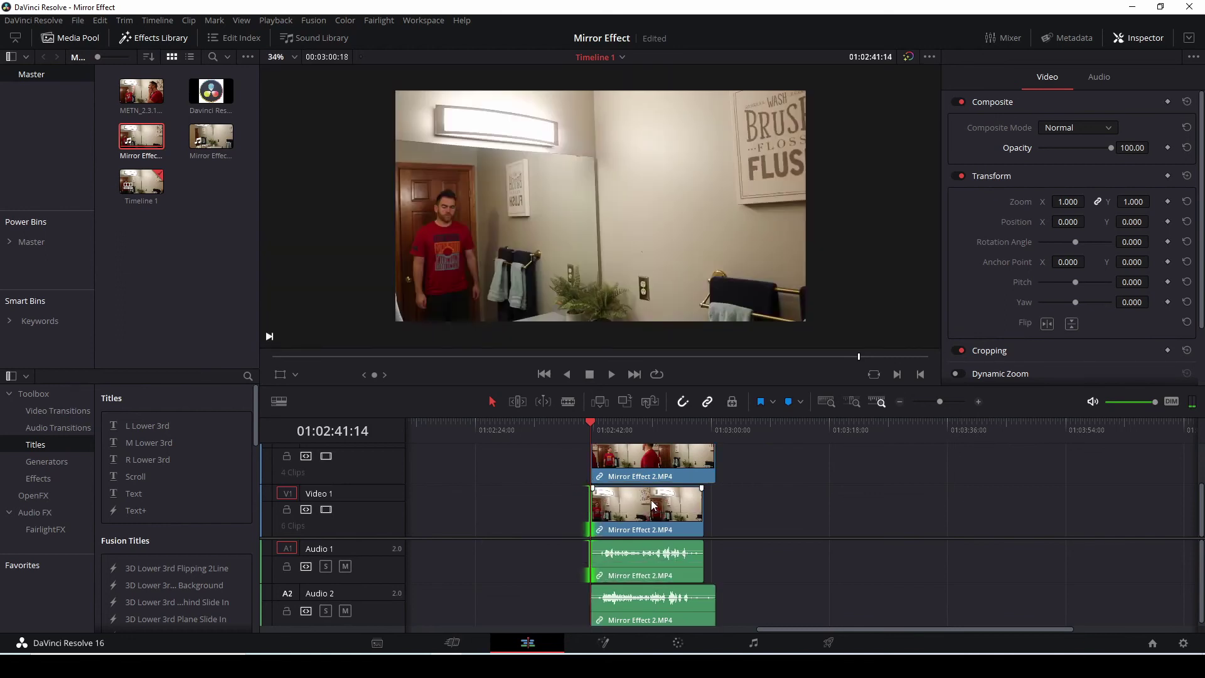
pyautogui.press('space')
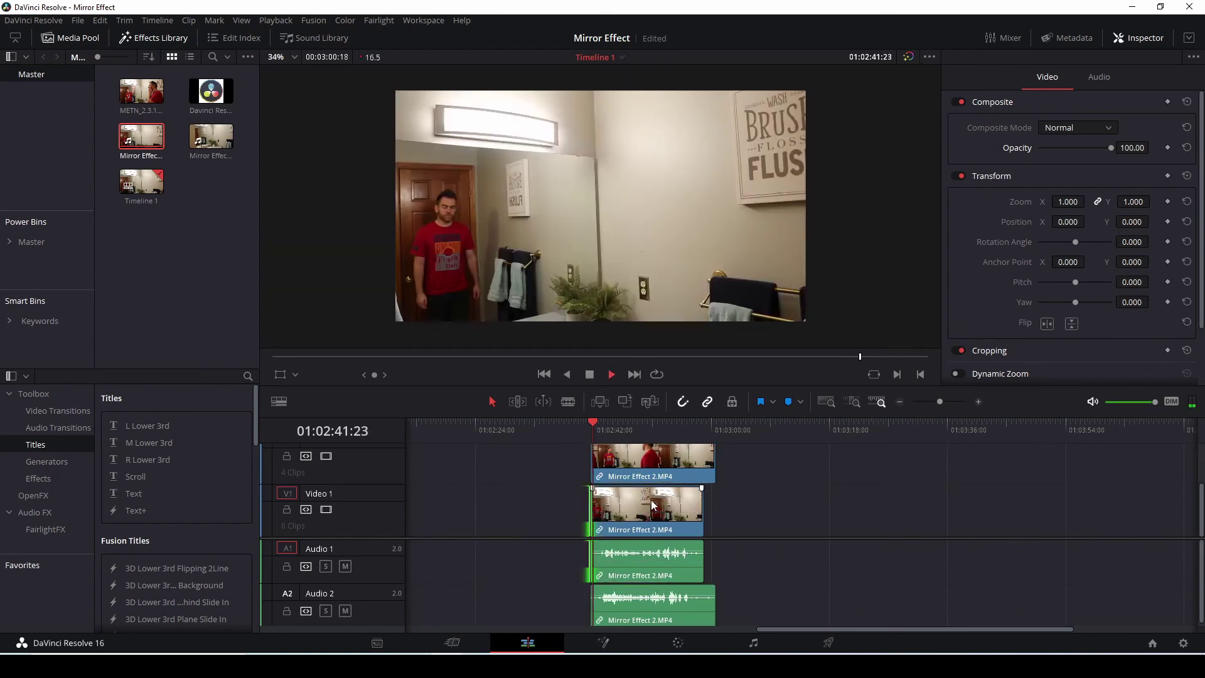